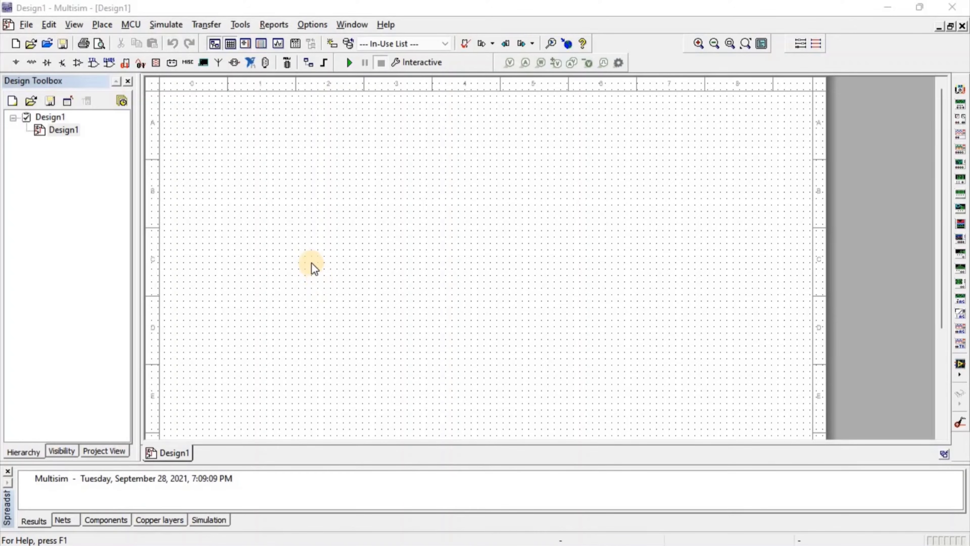
Open the TTL component browser and place an XNOR2 gate on the schematic.
{"action": "left_click", "coordinate": [128, 65]}
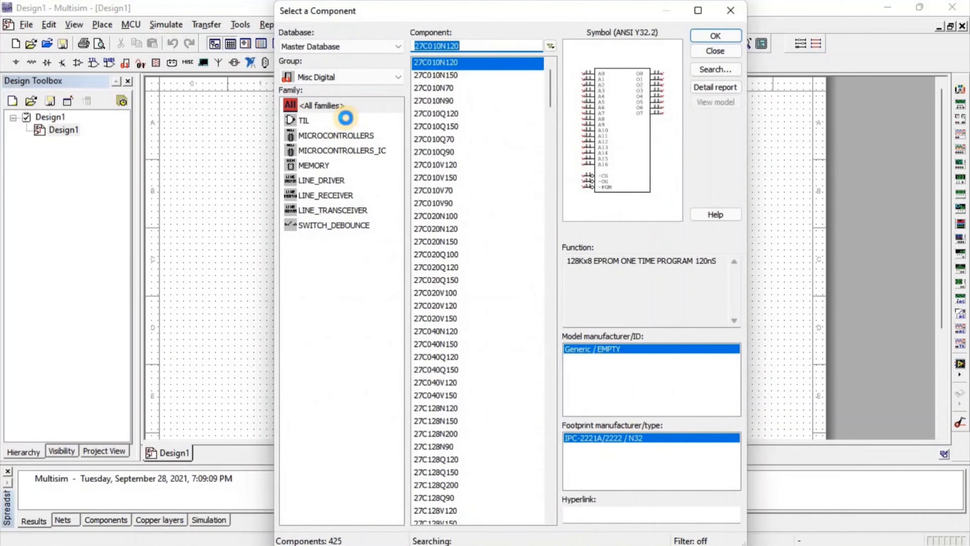
{"action": "left_click", "coordinate": [389, 123]}
{"action": "scroll", "coordinate": [450, 209], "scroll_direction": "down", "scroll_amount": 18}
{"action": "left_click_drag", "start_coordinate": [552, 318], "coordinate": [507, 395]}
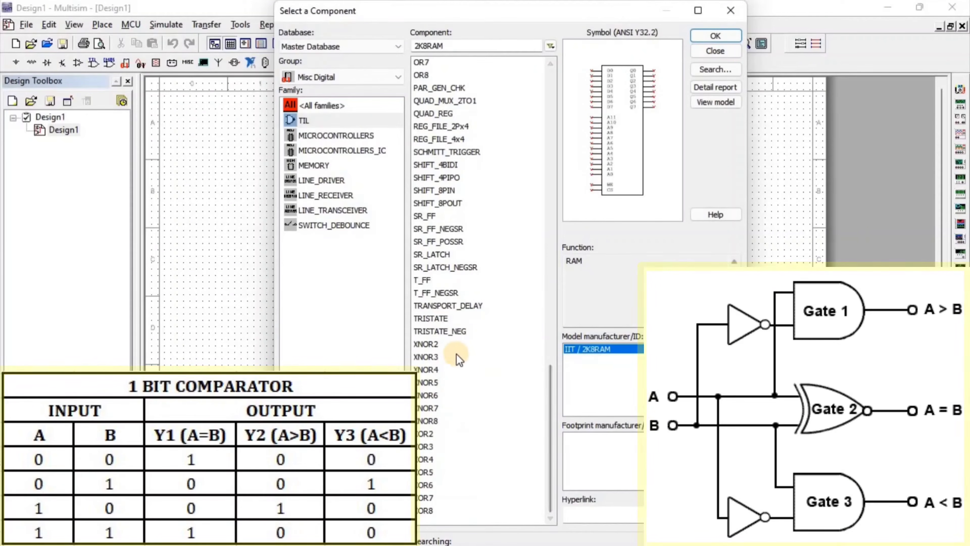
{"action": "double_click", "coordinate": [444, 347]}
{"action": "left_click", "coordinate": [383, 207]}
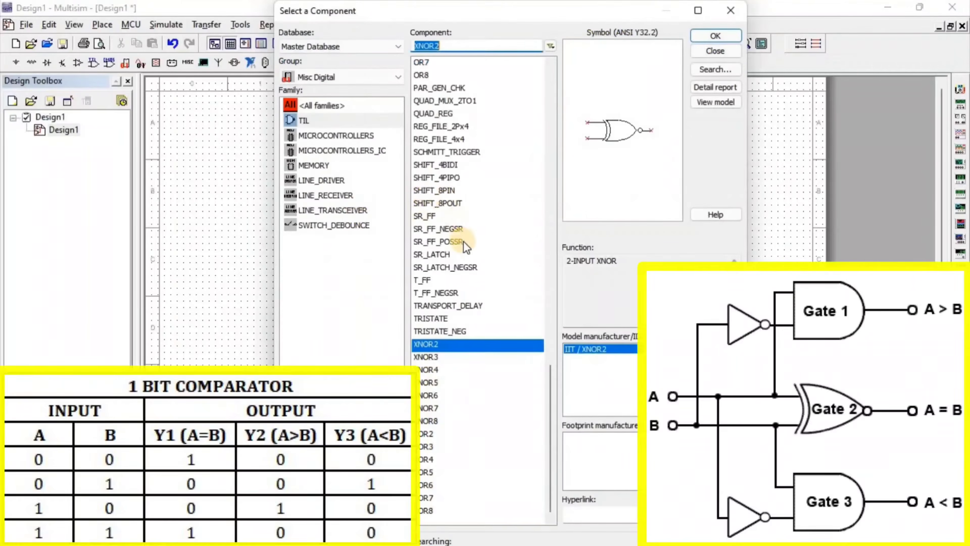
Place an AND2 gate just below the XNOR2 gate.
{"action": "left_click_drag", "start_coordinate": [551, 394], "coordinate": [549, 82]}
{"action": "double_click", "coordinate": [471, 101]}
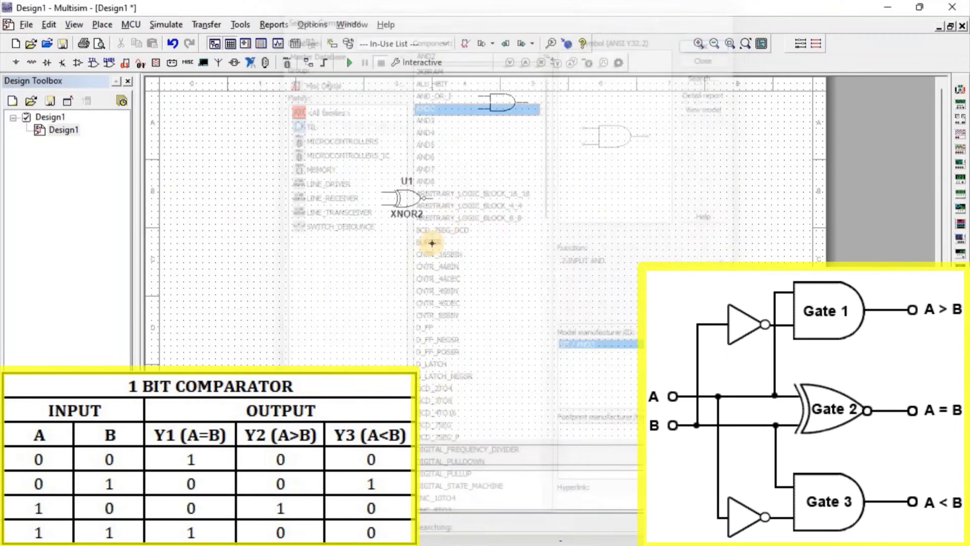
{"action": "left_click", "coordinate": [383, 252]}
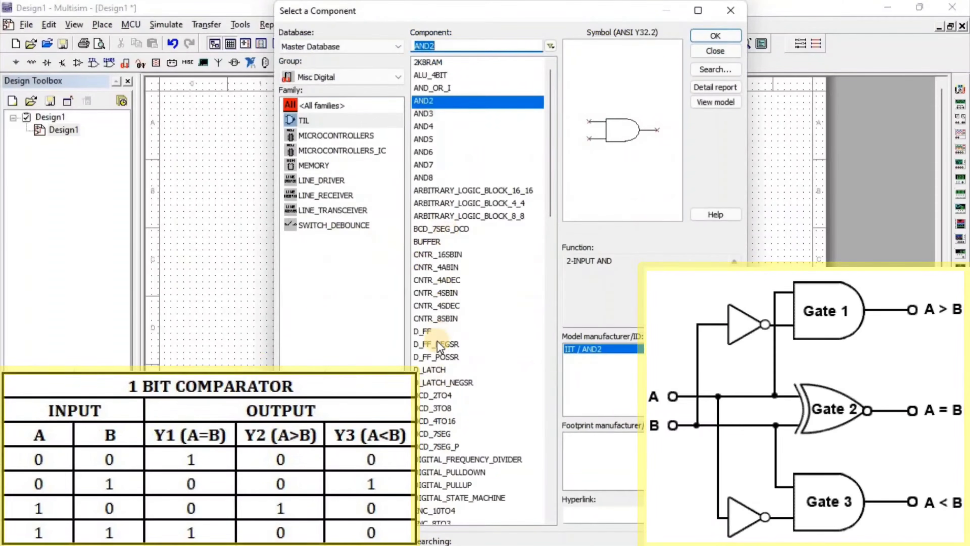
Place a NOT gate to the left of the AND2 gate and close the component browser.
{"action": "scroll", "coordinate": [452, 335], "scroll_direction": "down", "scroll_amount": 2}
{"action": "scroll", "coordinate": [451, 335], "scroll_direction": "down", "scroll_amount": 6}
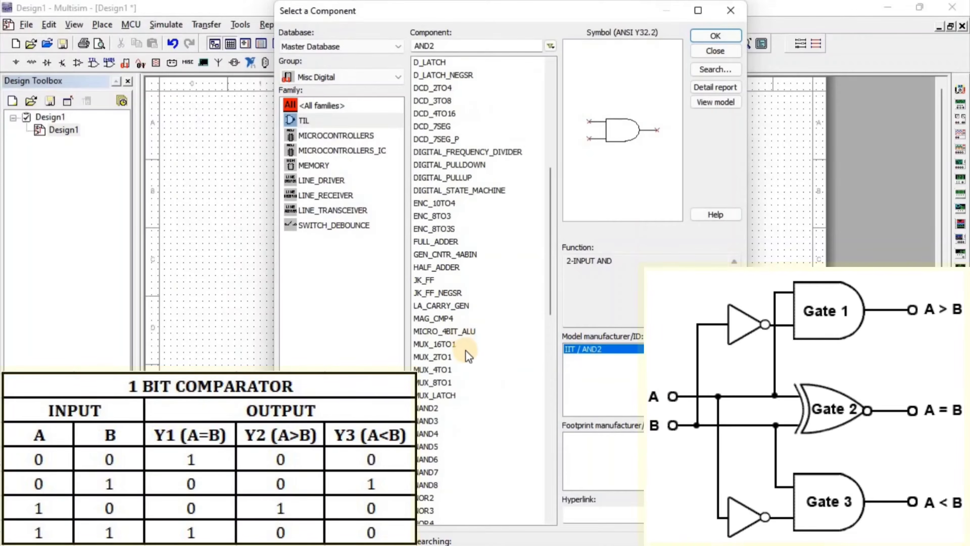
{"action": "scroll", "coordinate": [459, 393], "scroll_direction": "down", "scroll_amount": 5}
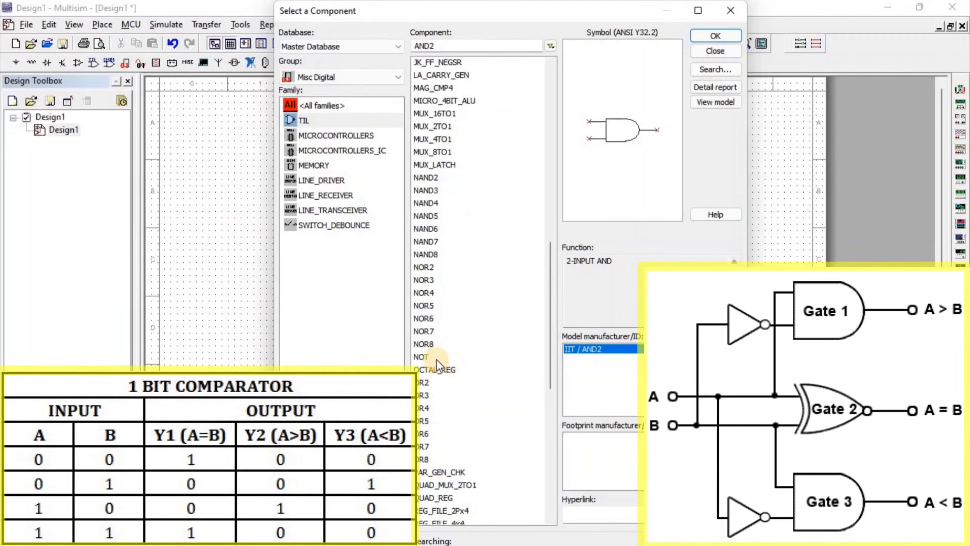
{"action": "left_click", "coordinate": [435, 356]}
{"action": "key", "text": "Return"}
{"action": "left_click", "coordinate": [309, 258]}
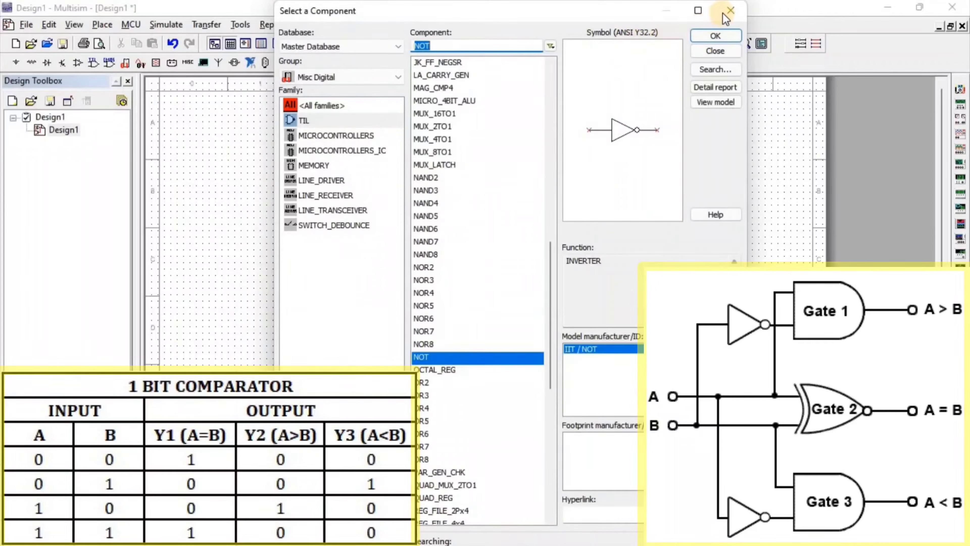
{"action": "key", "text": "Escape"}
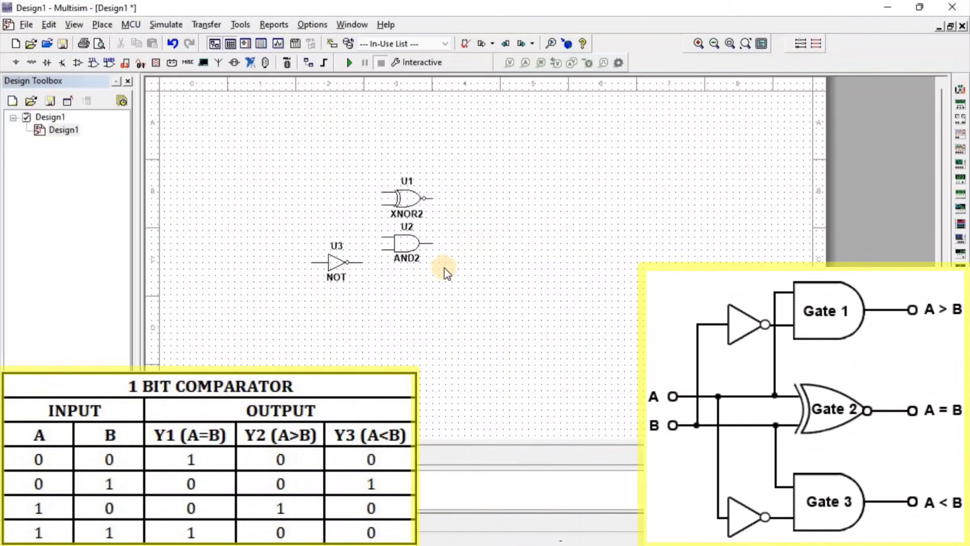
Copy the AND2 gate and paste the duplicate further down the sheet.
{"action": "left_click", "coordinate": [412, 245]}
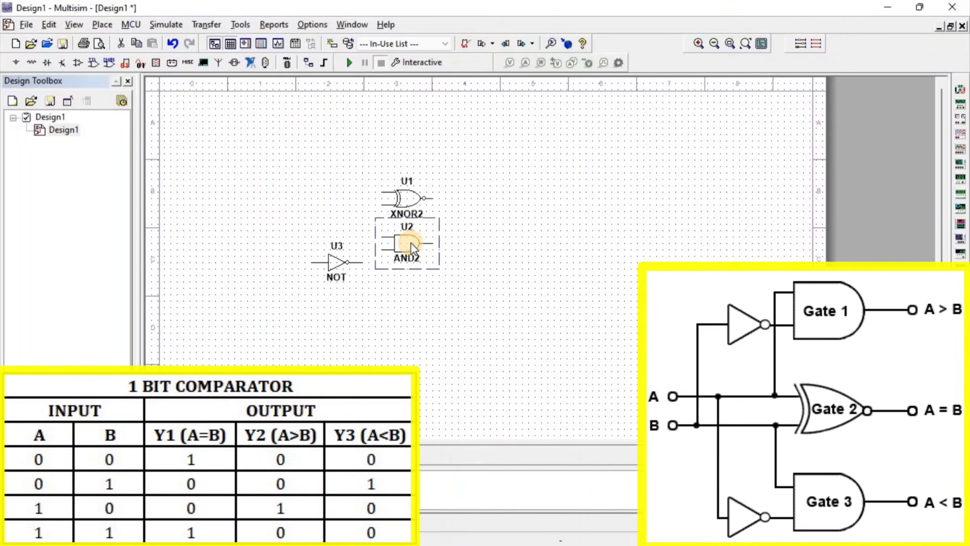
{"action": "key", "text": "ctrl+c"}
{"action": "key", "text": "ctrl+v"}
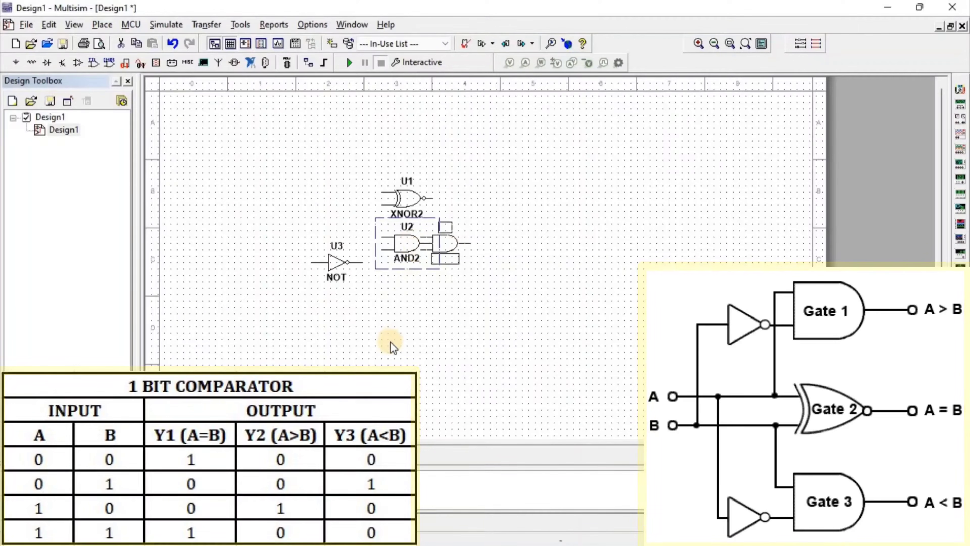
{"action": "left_click", "coordinate": [381, 343]}
Copy the NOT gate and paste the duplicate to the left of the new AND2 gate.
{"action": "left_click", "coordinate": [334, 268]}
{"action": "key", "text": "ctrl+c"}
{"action": "key", "text": "ctrl+v"}
{"action": "left_click", "coordinate": [313, 313]}
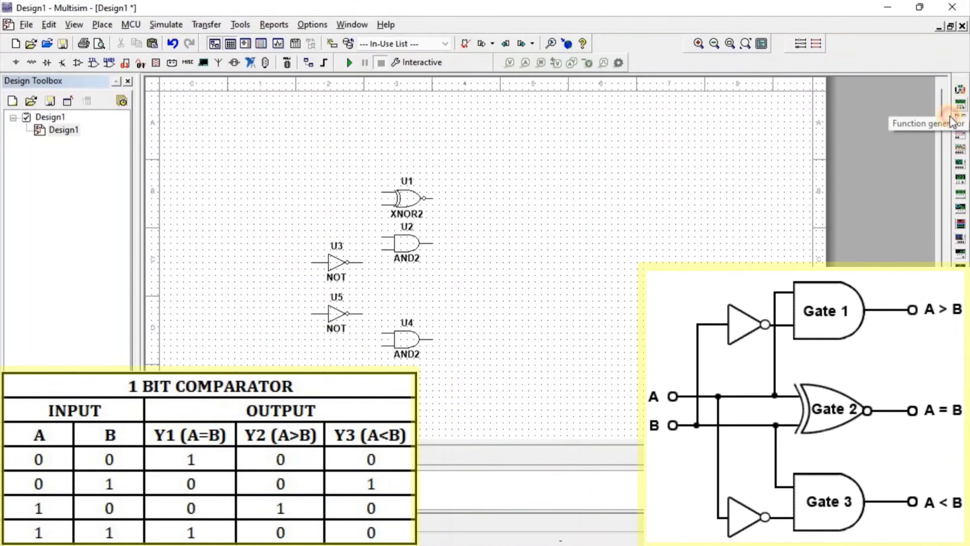
Place a function generator above the gates and paste a second copy beside it.
{"action": "left_click", "coordinate": [961, 104]}
{"action": "left_click", "coordinate": [265, 147]}
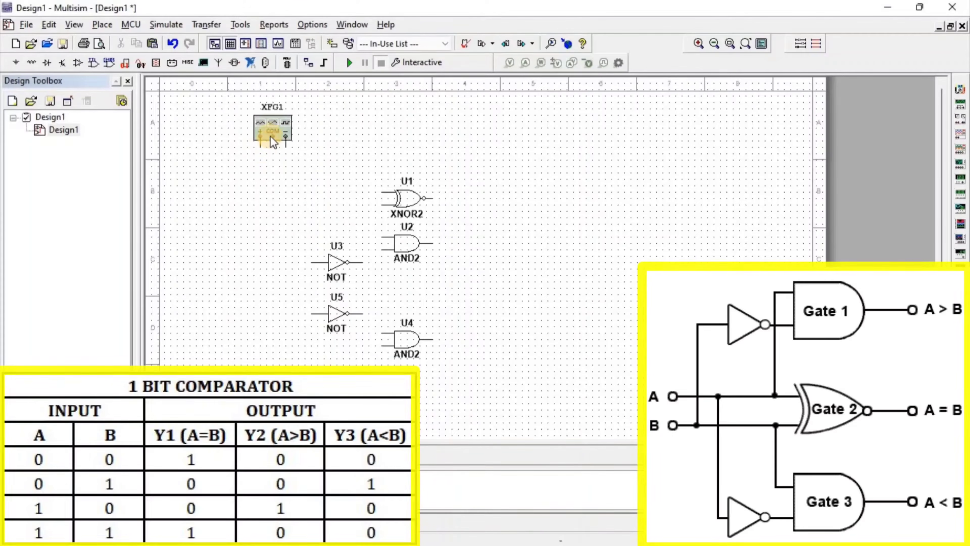
{"action": "key", "text": "ctrl+c"}
{"action": "key", "text": "ctrl+v"}
{"action": "left_click", "coordinate": [309, 147]}
{"action": "left_click", "coordinate": [299, 159]}
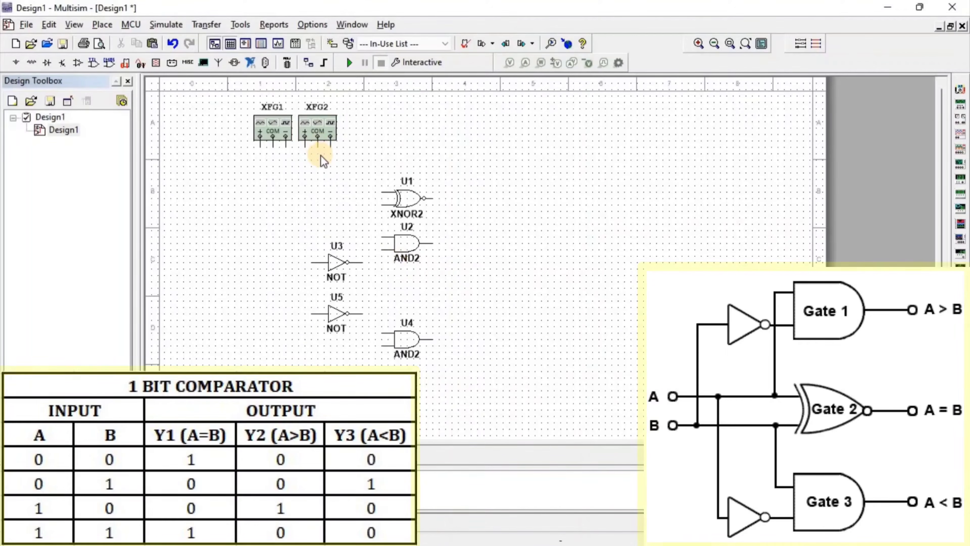
Wire the two generators' positive outputs to the XNOR2 inputs and generator A to the first AND2 input.
{"action": "left_click", "coordinate": [261, 149]}
{"action": "left_click", "coordinate": [383, 192]}
{"action": "left_click", "coordinate": [305, 136]}
{"action": "left_click", "coordinate": [383, 205]}
{"action": "left_click", "coordinate": [383, 237]}
{"action": "left_click", "coordinate": [260, 192]}
Wire the NOT gates between the A and B lines and the AND2 gates to complete both comparison paths.
{"action": "left_click", "coordinate": [382, 332]}
{"action": "left_click", "coordinate": [362, 313]}
{"action": "left_click", "coordinate": [383, 345]}
{"action": "left_click", "coordinate": [305, 204]}
{"action": "left_click", "coordinate": [383, 249]}
{"action": "left_click", "coordinate": [362, 262]}
{"action": "left_click", "coordinate": [305, 262]}
{"action": "left_click", "coordinate": [312, 262]}
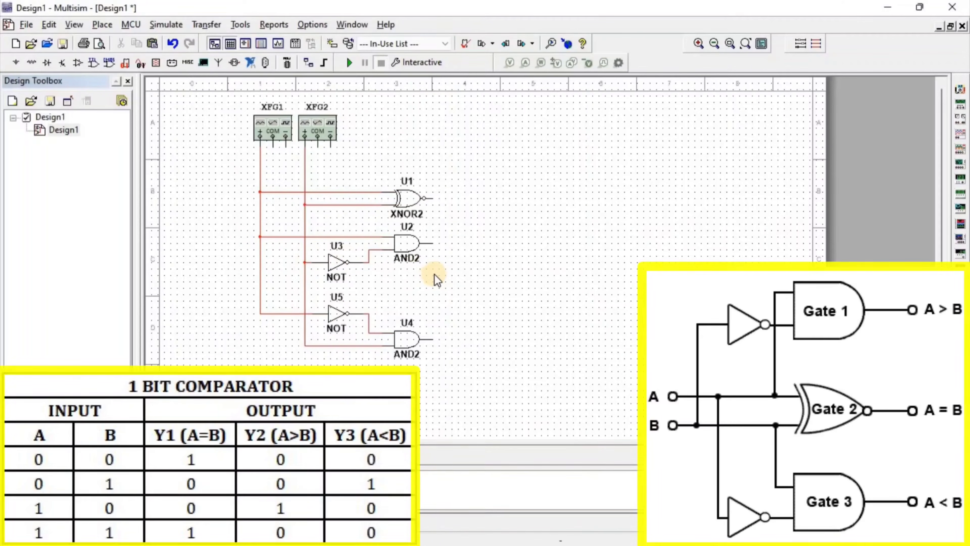
Place a GROUND symbol from the power sources below the function generators.
{"action": "left_click", "coordinate": [17, 63]}
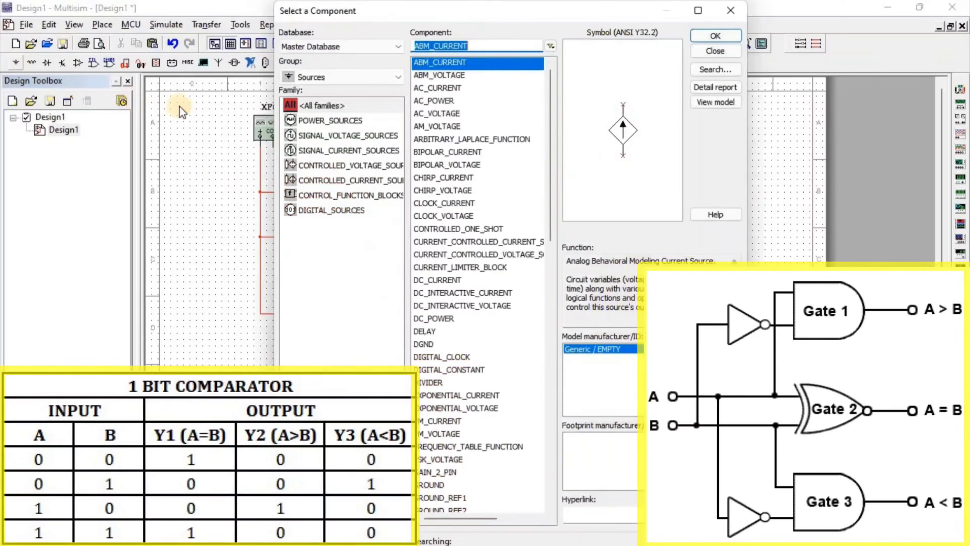
{"action": "left_click", "coordinate": [331, 121]}
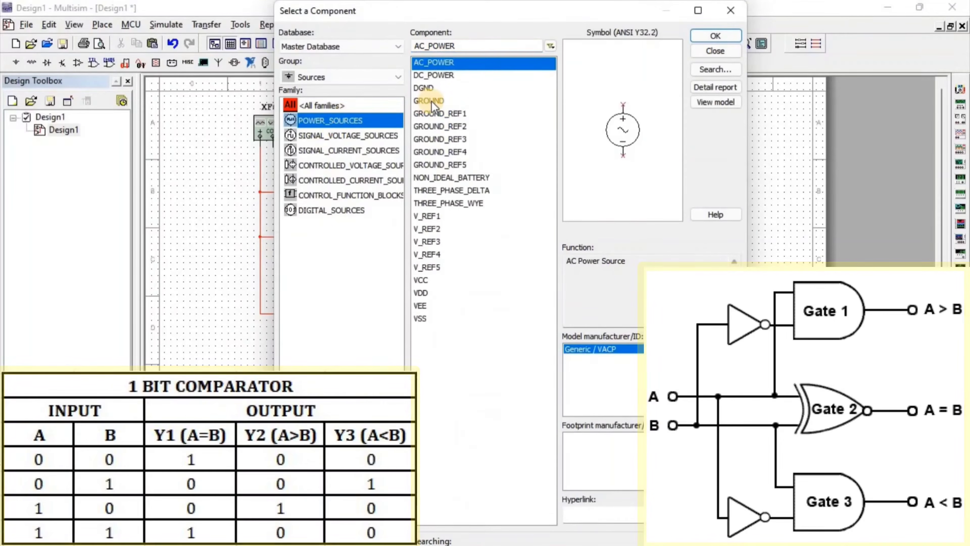
{"action": "left_click", "coordinate": [439, 101]}
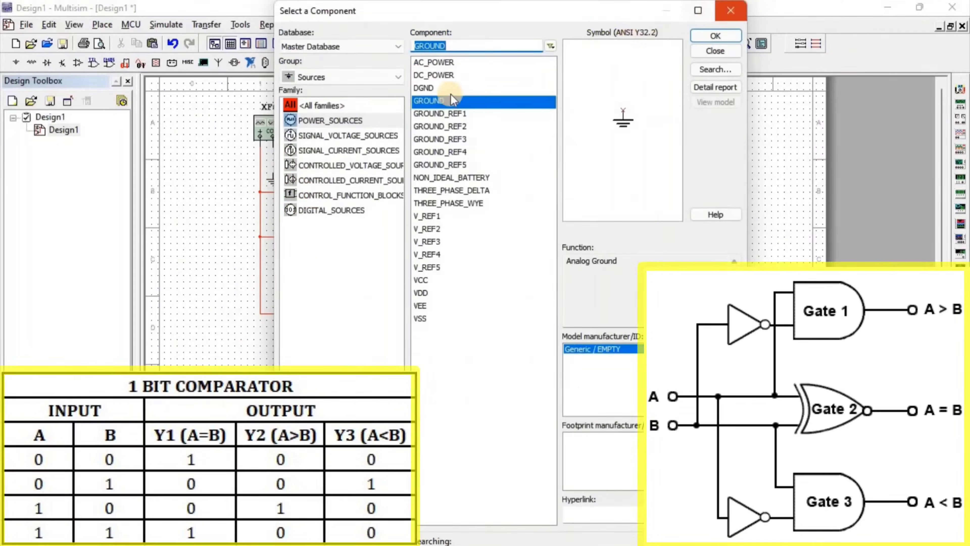
{"action": "left_click", "coordinate": [731, 10]}
{"action": "left_click", "coordinate": [273, 173]}
Connect both function generators' COM terminals to the ground.
{"action": "left_click", "coordinate": [273, 147]}
{"action": "left_click", "coordinate": [316, 149]}
{"action": "left_click", "coordinate": [274, 160]}
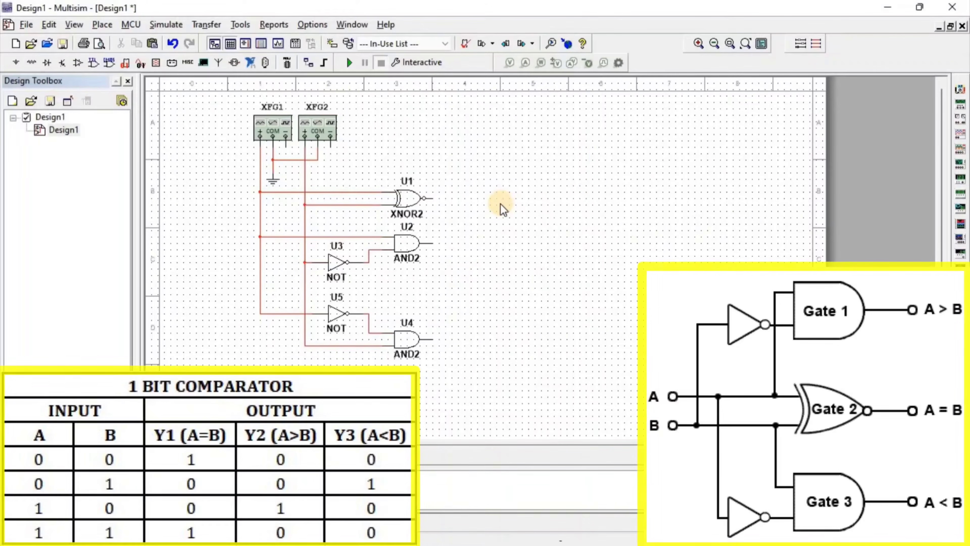
Place a four-channel oscilloscope left of the generators and paste a copy to the right.
{"action": "left_click", "coordinate": [964, 161]}
{"action": "left_click", "coordinate": [206, 134]}
{"action": "left_click", "coordinate": [206, 134]}
{"action": "key", "text": "ctrl+c"}
{"action": "key", "text": "ctrl+v"}
{"action": "left_click", "coordinate": [473, 136]}
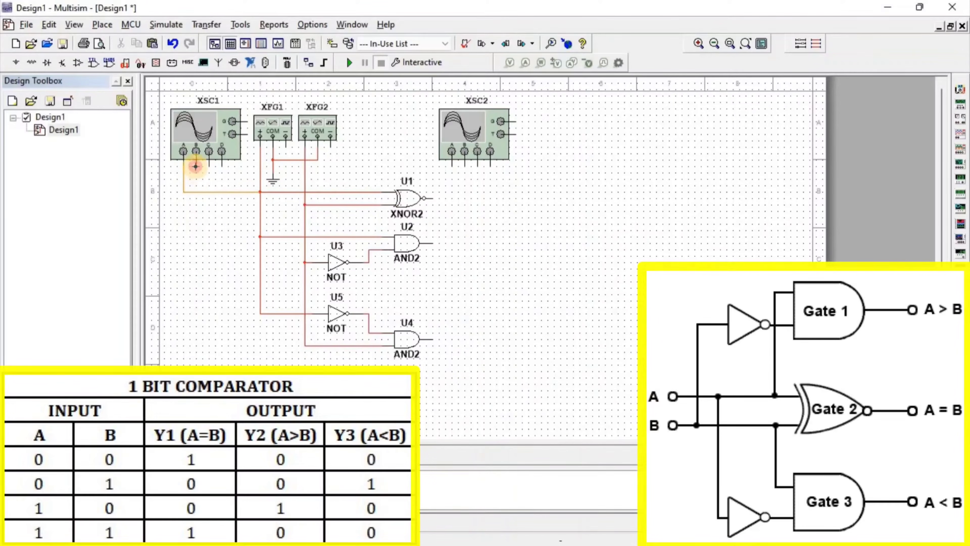
Connect input B to the first oscilloscope and the three gate outputs to the second oscilloscope's channels.
{"action": "left_click", "coordinate": [305, 206]}
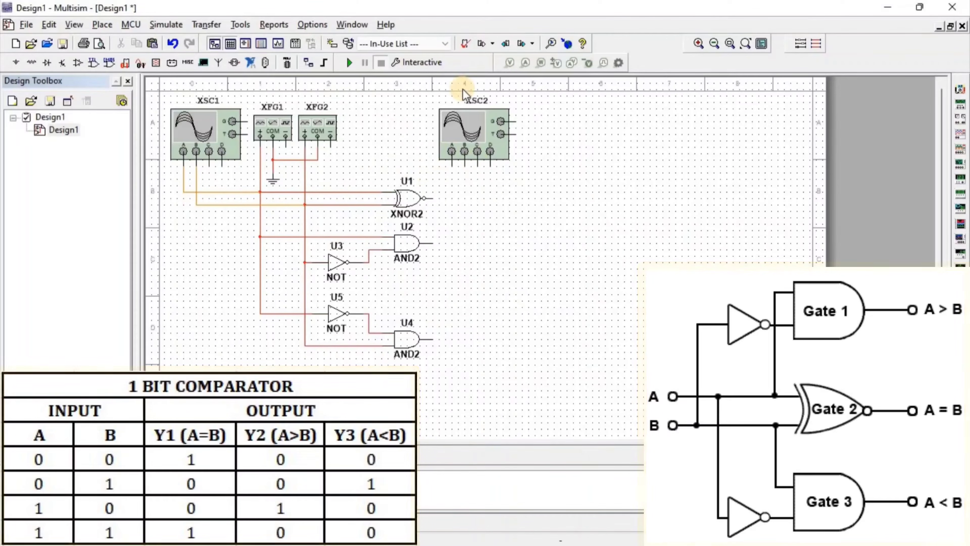
{"action": "left_click", "coordinate": [452, 166]}
{"action": "left_click", "coordinate": [432, 199]}
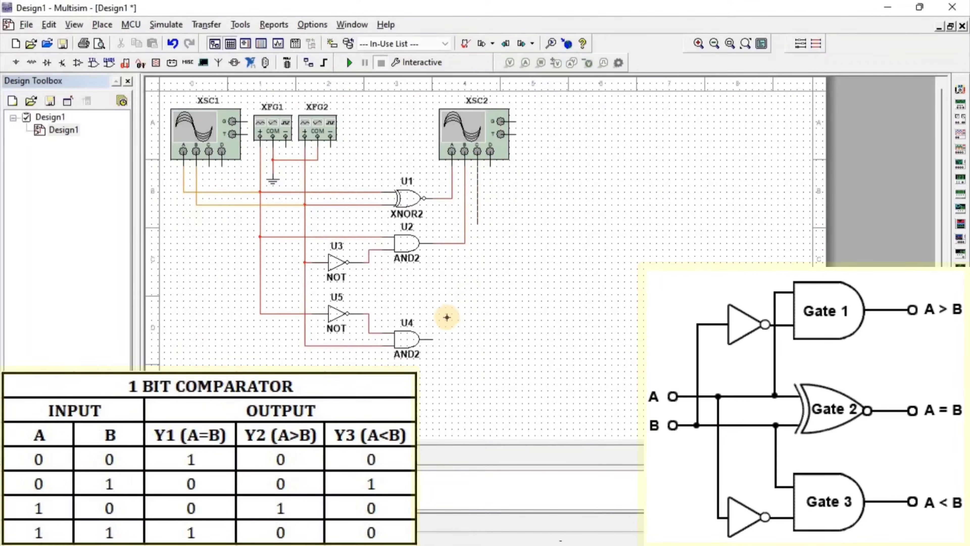
{"action": "left_click", "coordinate": [432, 339]}
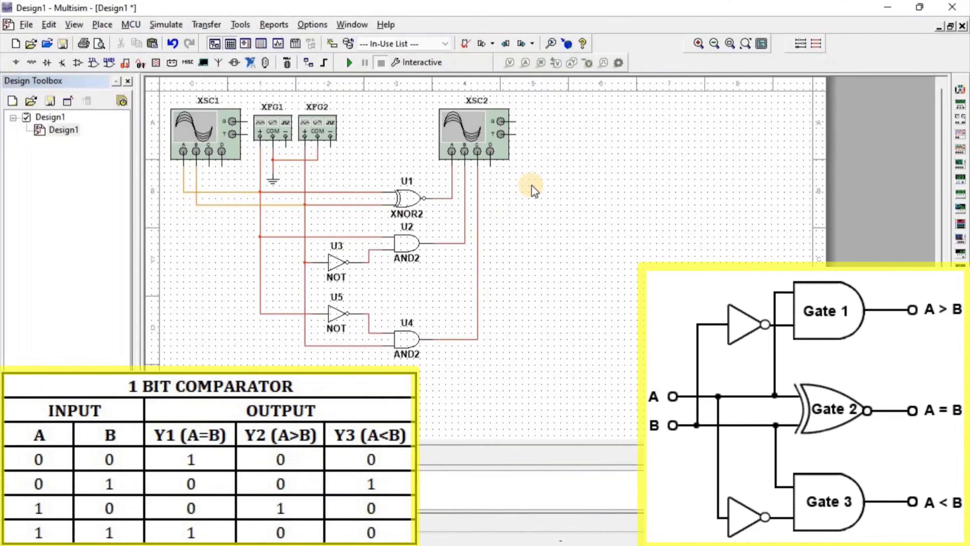
Set the first function generator to a square wave at 250 Hz.
{"action": "double_click", "coordinate": [274, 123]}
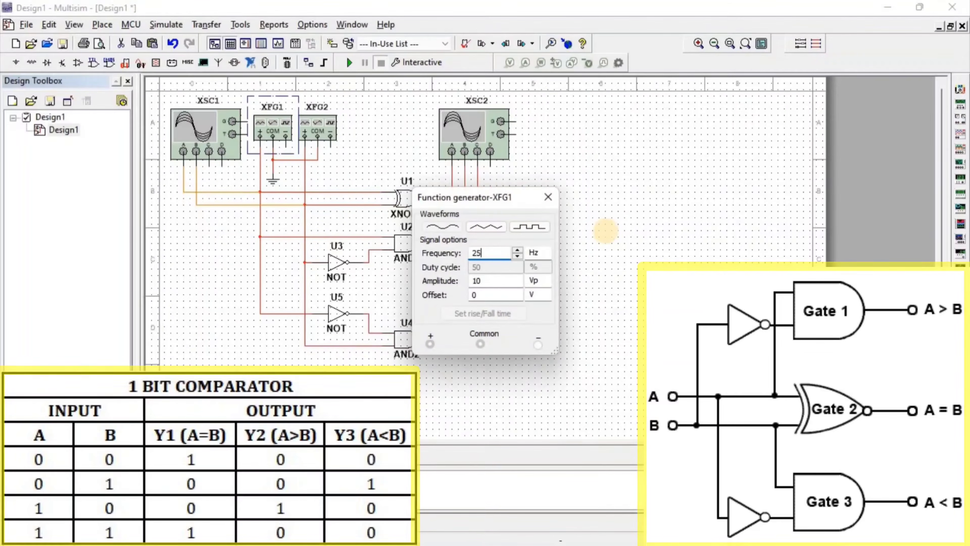
{"action": "left_click", "coordinate": [527, 228]}
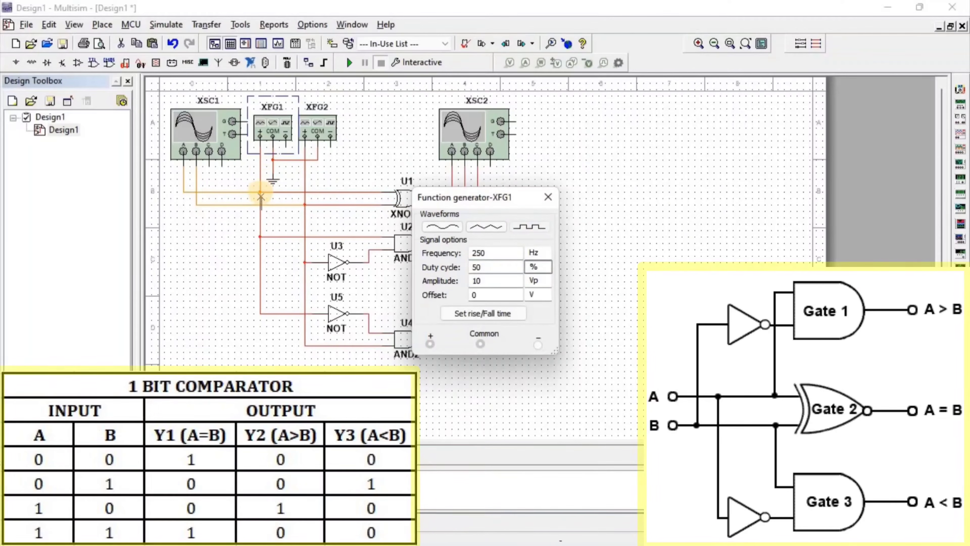
{"action": "left_click", "coordinate": [547, 197]}
Set the second function generator to a square wave at 500 Hz.
{"action": "double_click", "coordinate": [317, 129]}
{"action": "left_click", "coordinate": [482, 252]}
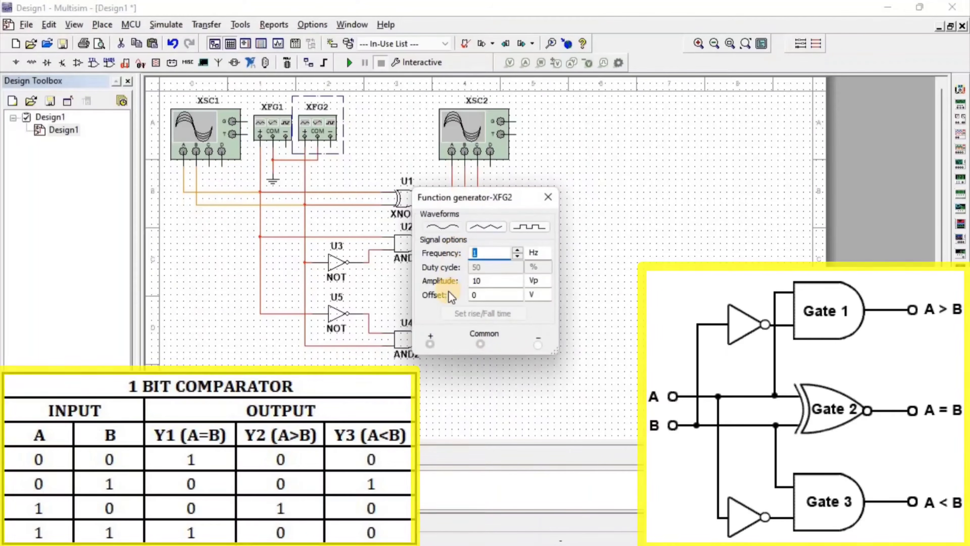
{"action": "type", "text": "500"}
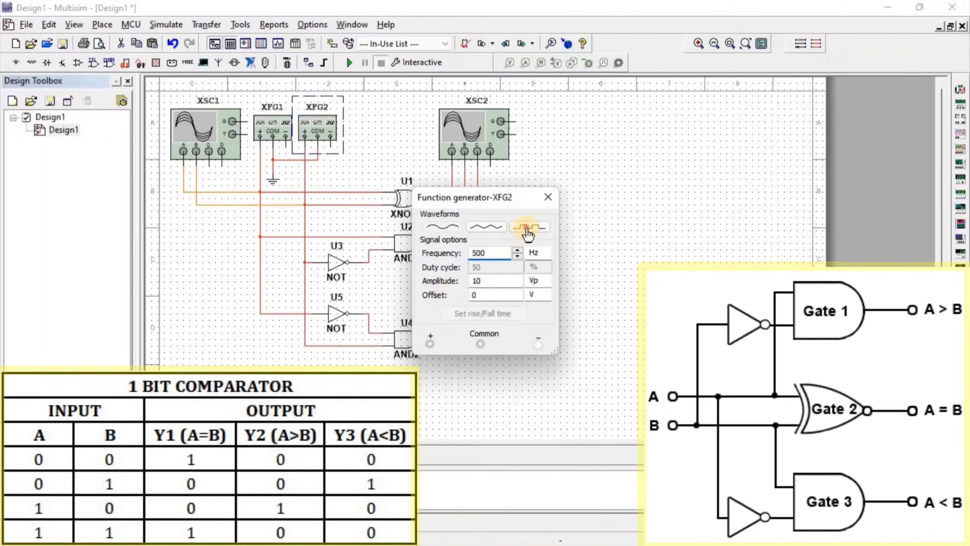
{"action": "left_click", "coordinate": [529, 229]}
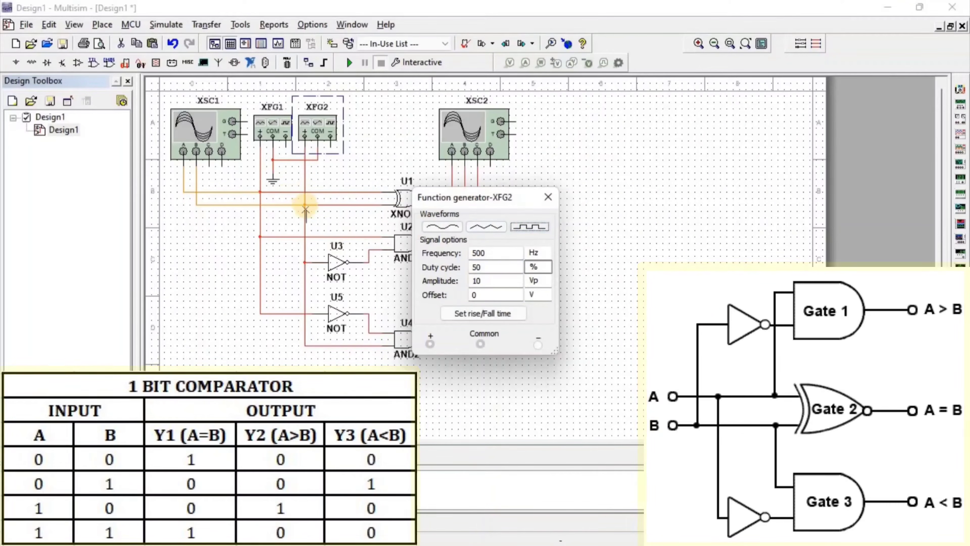
{"action": "left_click", "coordinate": [547, 198]}
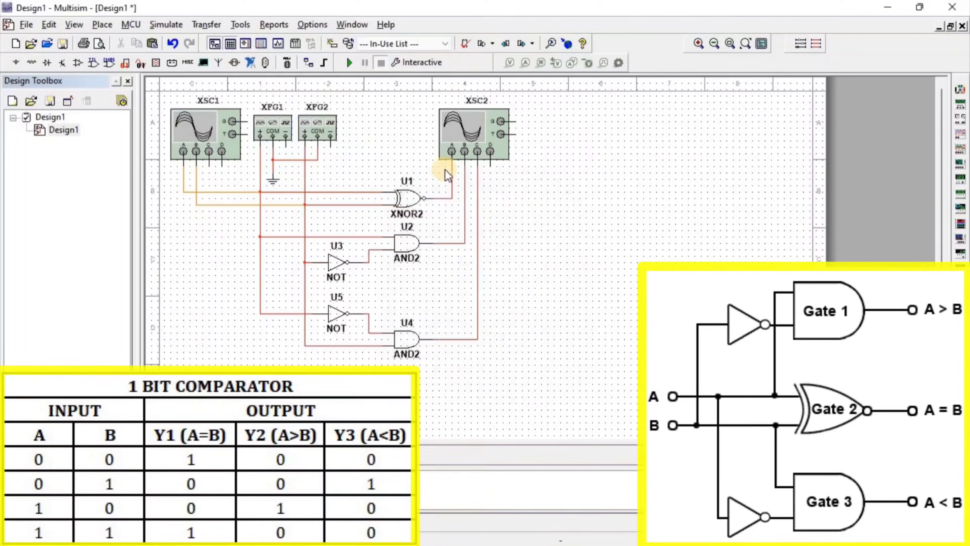
Run the simulation, open both oscilloscope windows side by side, and reverse their display colours.
{"action": "left_click", "coordinate": [529, 285]}
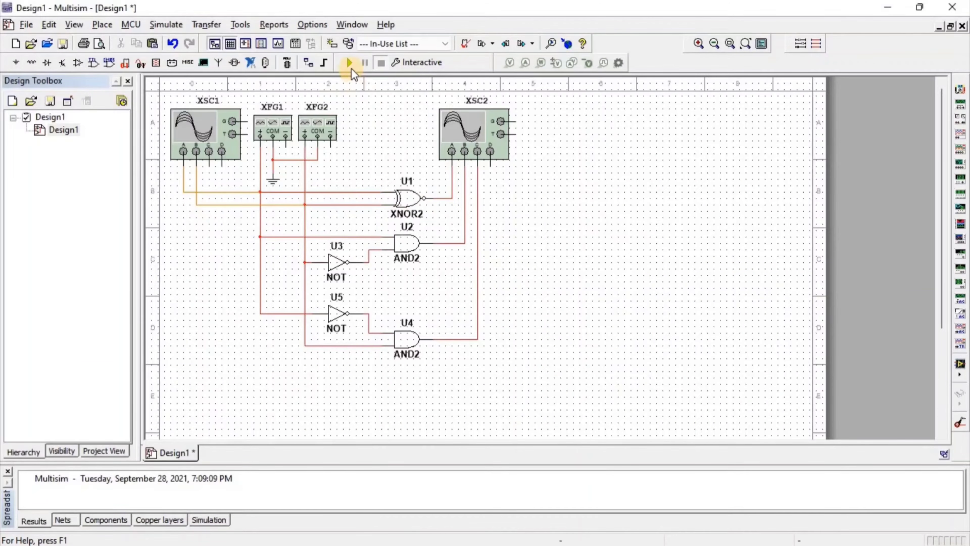
{"action": "left_click", "coordinate": [349, 64]}
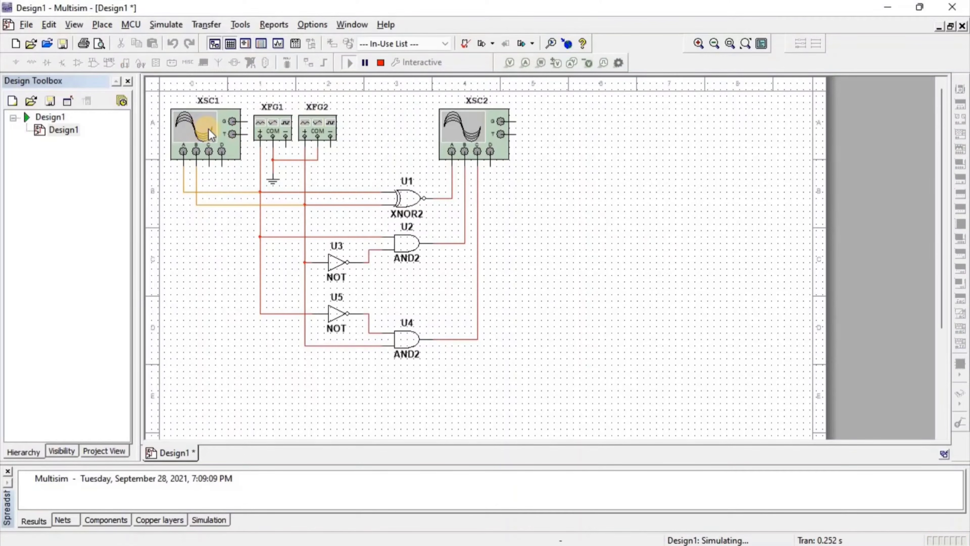
{"action": "double_click", "coordinate": [200, 129]}
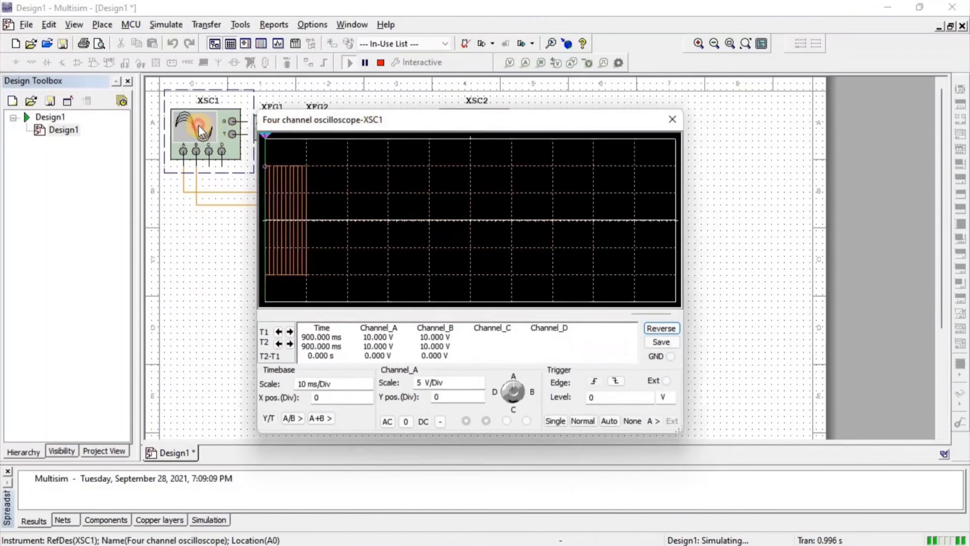
{"action": "left_click_drag", "start_coordinate": [344, 119], "coordinate": [139, 125]}
{"action": "double_click", "coordinate": [490, 123]}
{"action": "left_click_drag", "start_coordinate": [411, 118], "coordinate": [638, 117]}
{"action": "left_click", "coordinate": [381, 62]}
{"action": "left_click", "coordinate": [457, 334]}
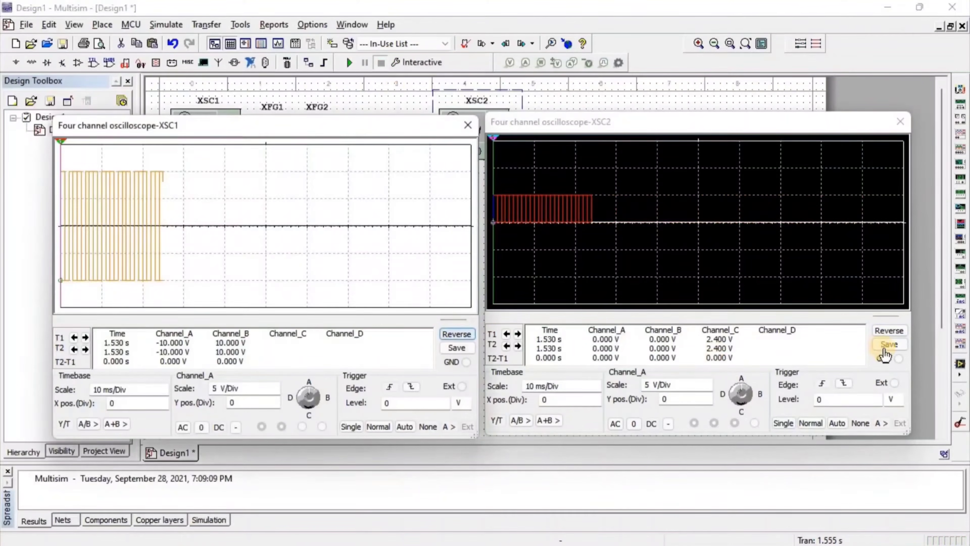
{"action": "left_click", "coordinate": [889, 330]}
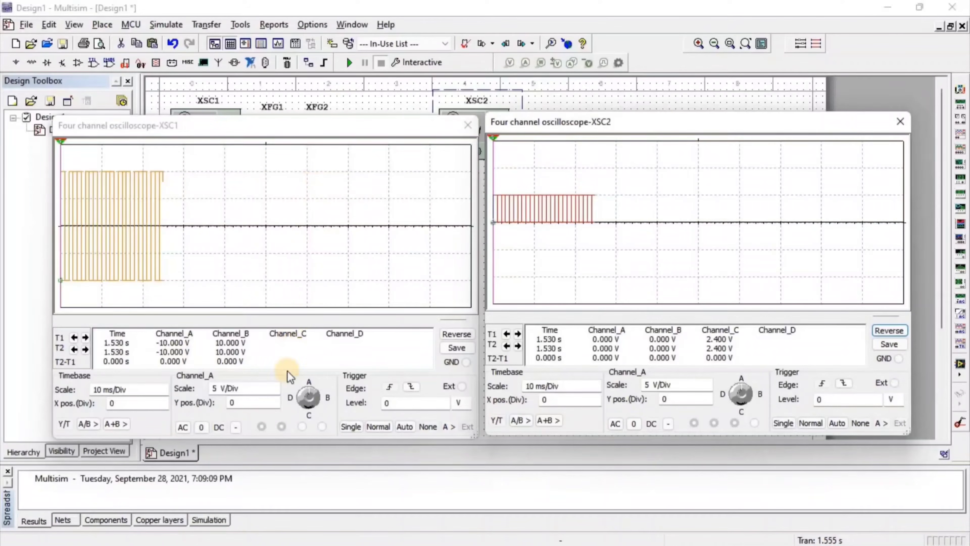
On XSC1, set channels A and B to 20 V/Div and channel B's Y position to -1.4.
{"action": "left_click", "coordinate": [266, 388]}
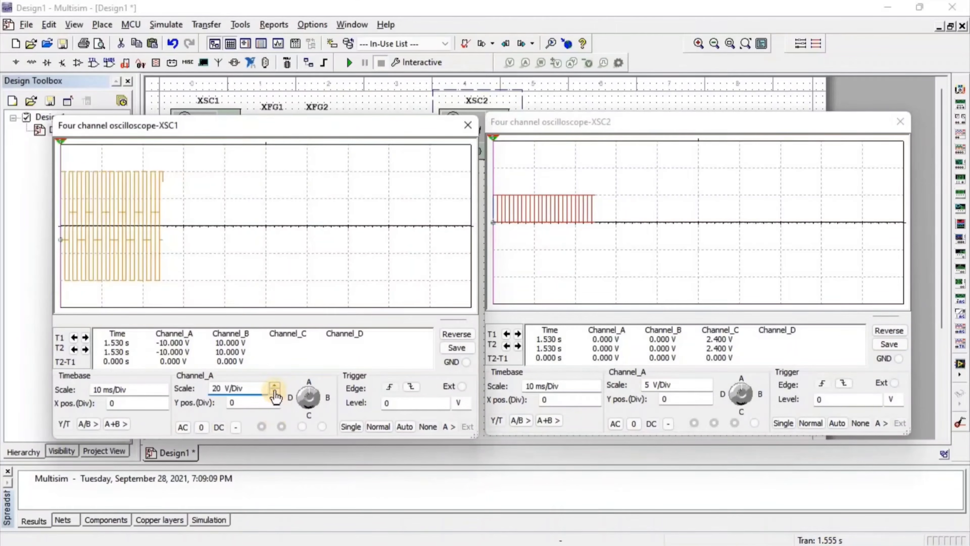
{"action": "left_click", "coordinate": [274, 398]}
{"action": "left_click", "coordinate": [314, 398]}
{"action": "left_click", "coordinate": [275, 386]}
{"action": "left_click", "coordinate": [275, 386]}
{"action": "left_click", "coordinate": [274, 404]}
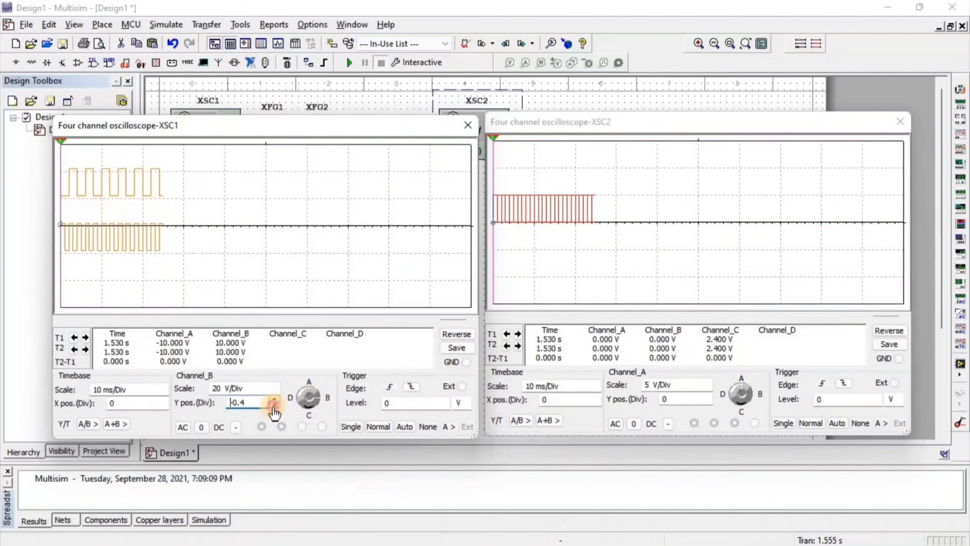
{"action": "left_click", "coordinate": [273, 405]}
{"action": "left_click", "coordinate": [273, 405]}
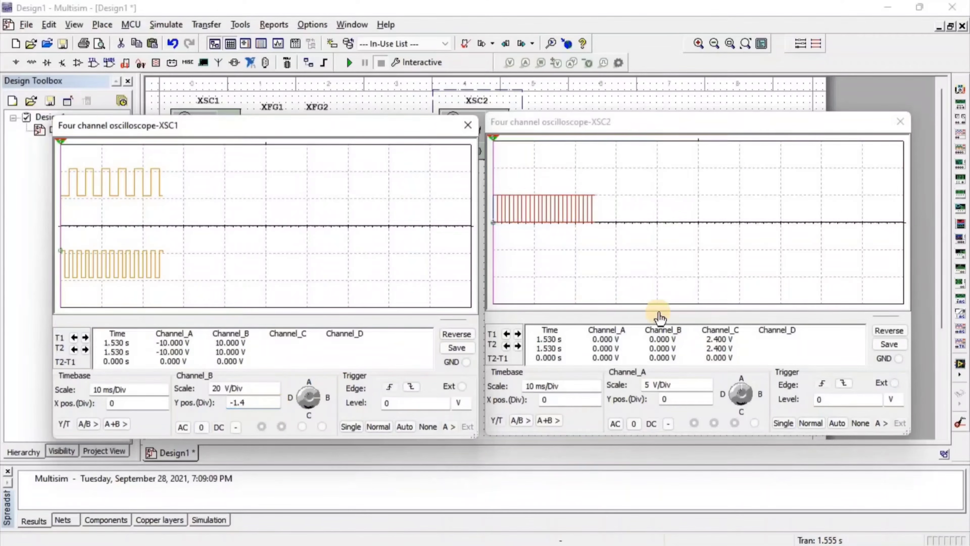
On XSC2, offset the three channel traces apart, setting channel C's Y position to -2.4.
{"action": "left_click", "coordinate": [707, 396]}
{"action": "left_click", "coordinate": [706, 396]}
{"action": "left_click", "coordinate": [707, 396]}
{"action": "left_click", "coordinate": [707, 396]}
{"action": "left_click", "coordinate": [707, 396]}
{"action": "left_click", "coordinate": [706, 395]}
{"action": "left_click", "coordinate": [707, 395]}
{"action": "left_click", "coordinate": [750, 395]}
{"action": "left_click", "coordinate": [706, 402]}
{"action": "left_click", "coordinate": [706, 402]}
{"action": "left_click", "coordinate": [740, 405]}
{"action": "left_click", "coordinate": [706, 404]}
{"action": "left_click", "coordinate": [706, 404]}
{"action": "left_click", "coordinate": [706, 404]}
Reduce the timebase scale on both oscilloscopes to 1 ms/Div.
{"action": "left_click", "coordinate": [596, 390]}
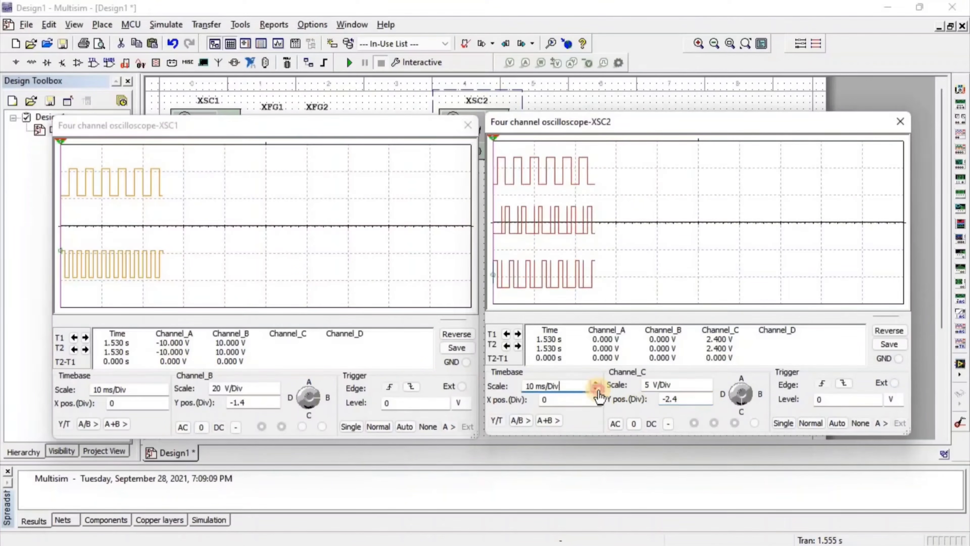
{"action": "left_click", "coordinate": [596, 390]}
{"action": "left_click", "coordinate": [595, 390]}
{"action": "left_click", "coordinate": [163, 393]}
{"action": "left_click", "coordinate": [164, 393]}
{"action": "left_click", "coordinate": [164, 393]}
Stack both oscilloscope windows on the right and run the simulation again, then stop it.
{"action": "left_click_drag", "start_coordinate": [612, 120], "coordinate": [649, 262]}
{"action": "left_click_drag", "start_coordinate": [338, 121], "coordinate": [801, 82]}
{"action": "left_click", "coordinate": [741, 423]}
{"action": "mouse_move", "coordinate": [744, 259]}
{"action": "left_mouse_down"}
{"action": "mouse_move", "coordinate": [734, 287]}
{"action": "mouse_move", "coordinate": [742, 274]}
{"action": "left_mouse_up"}
{"action": "left_click", "coordinate": [349, 63]}
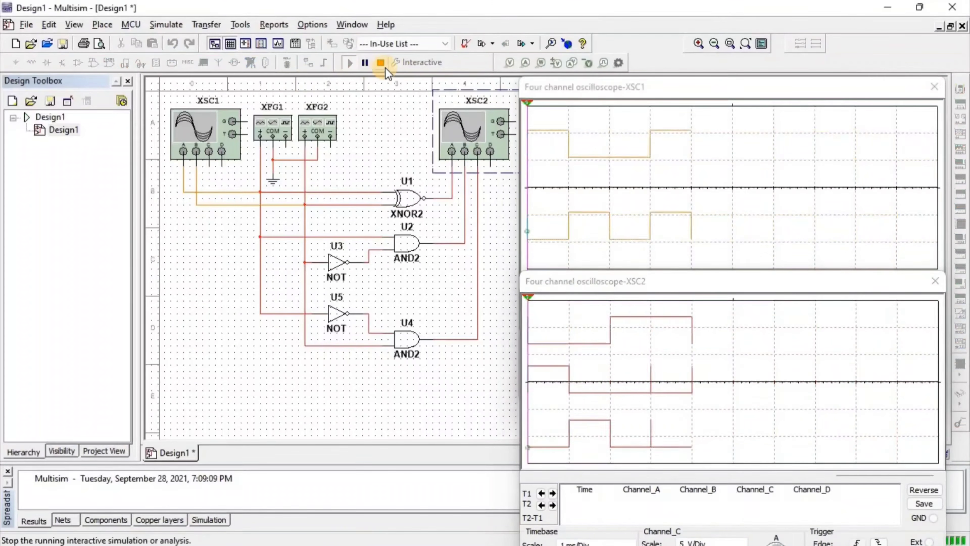
{"action": "left_click", "coordinate": [382, 64]}
Examine the comparator output waveforms against the inputs using the oscilloscope cursors.
{"action": "left_click", "coordinate": [541, 230]}
{"action": "left_click", "coordinate": [527, 283]}
{"action": "left_click", "coordinate": [543, 464]}
{"action": "left_click", "coordinate": [526, 477]}
{"action": "left_click", "coordinate": [527, 477]}
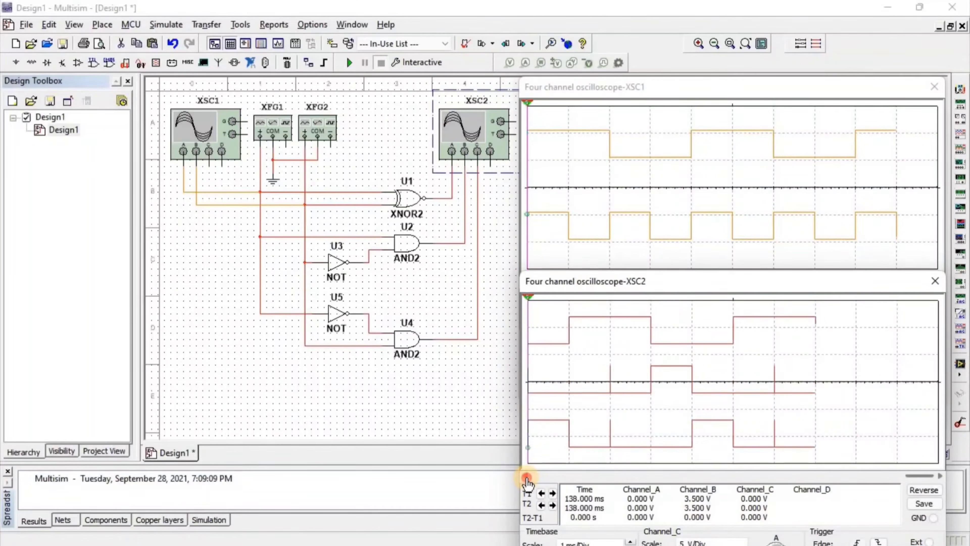